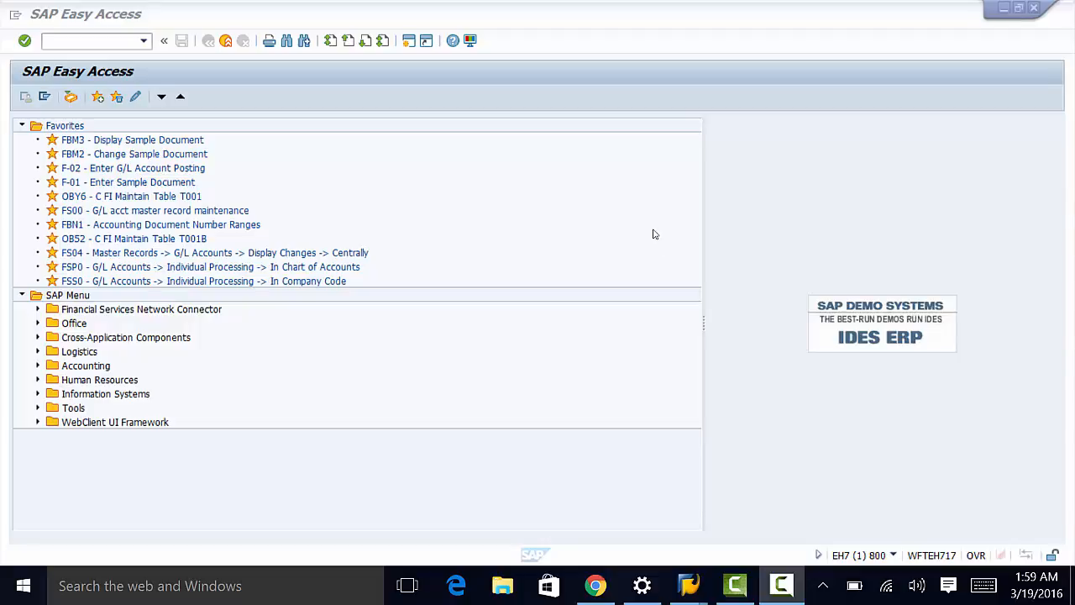
Run transaction spro and display the SAP Reference IMG.
left_click(92, 41)
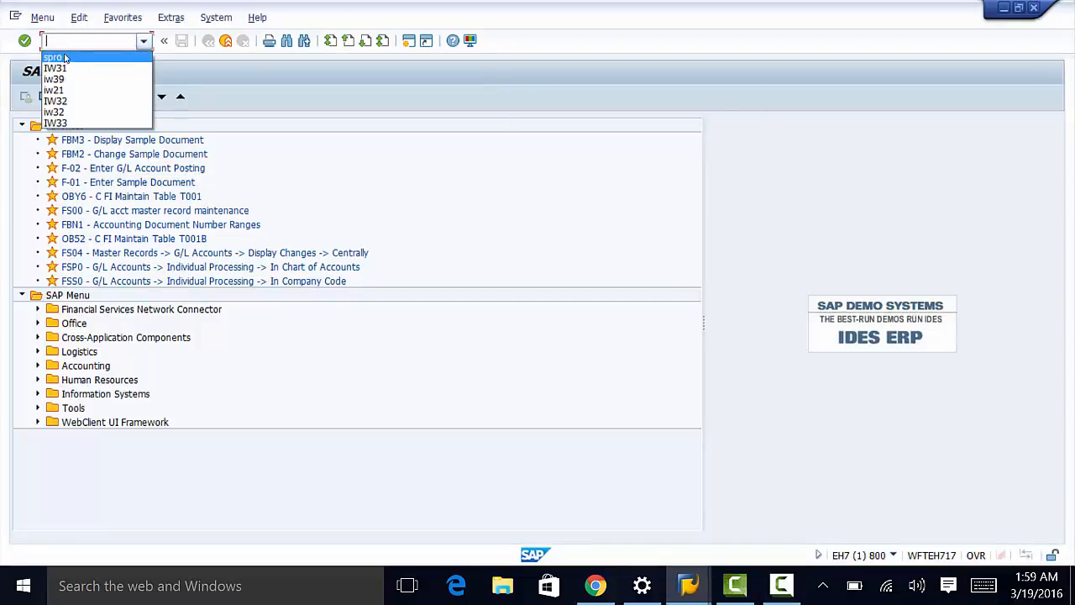
left_click(62, 56)
left_click(25, 41)
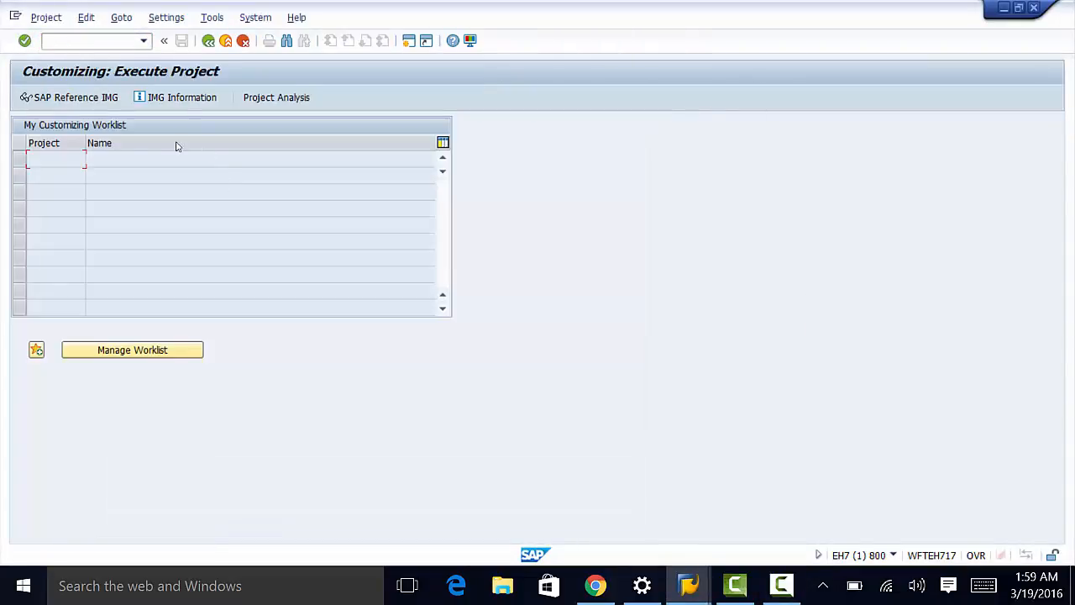
left_click(84, 98)
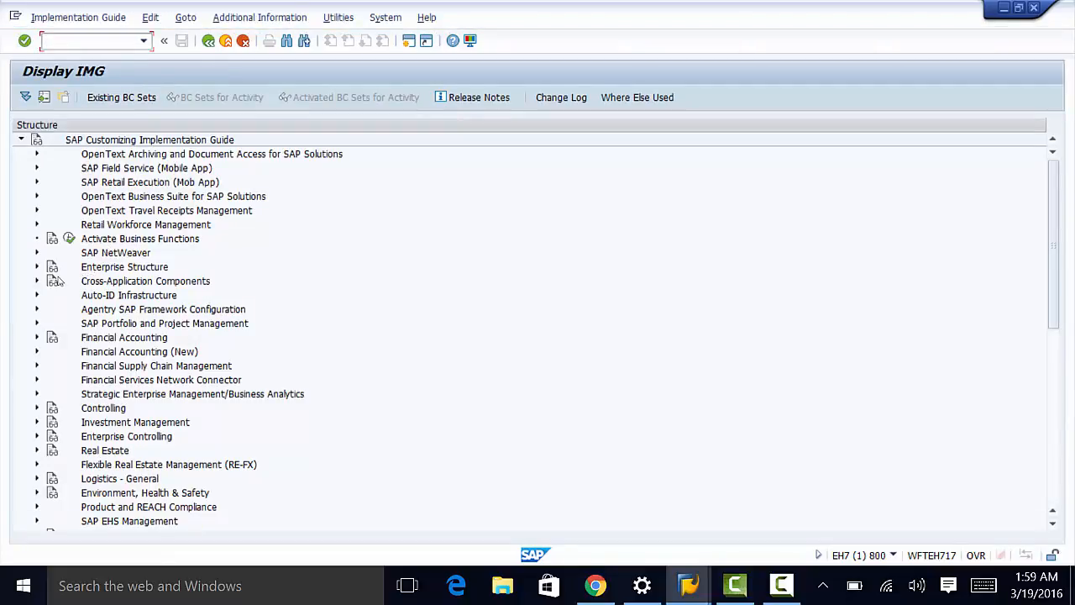
Execute Define Document Types under Cross-Application Components, Document Management, Control Data.
left_click(36, 281)
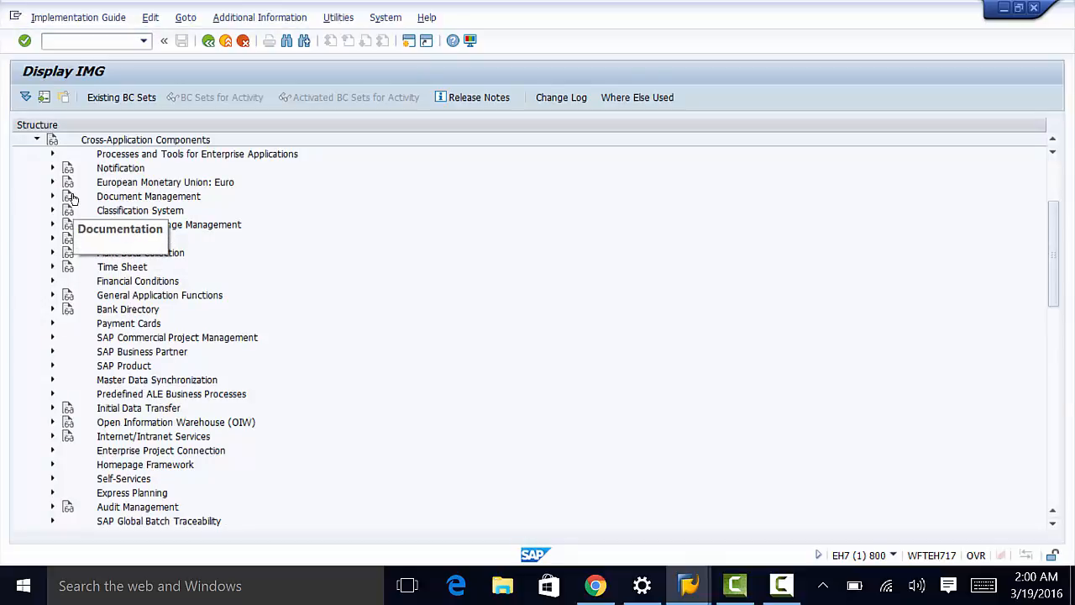
left_click(52, 196)
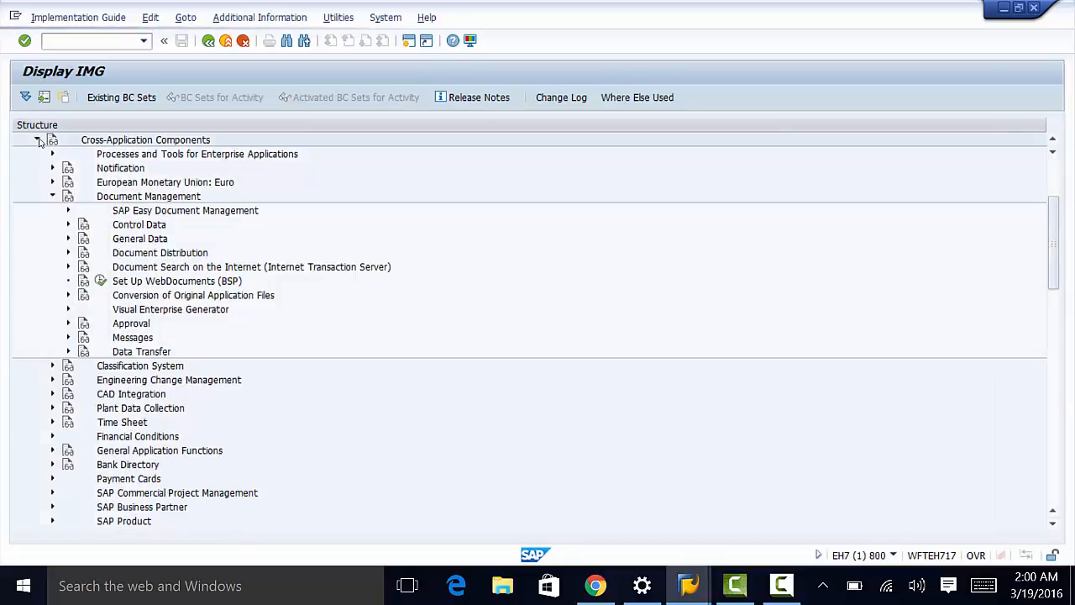
left_click(68, 224)
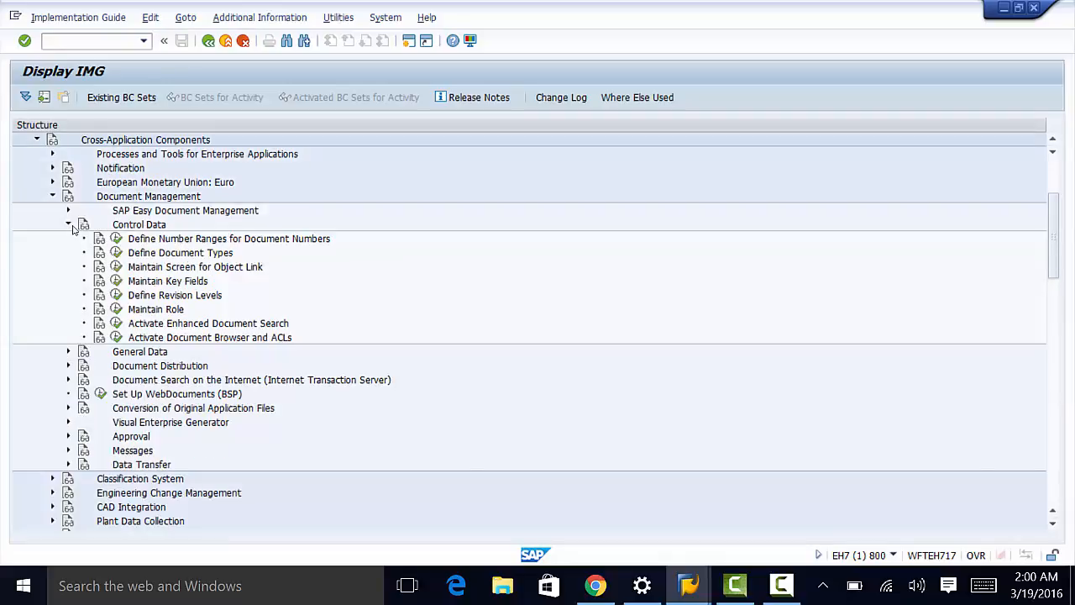
left_click(116, 253)
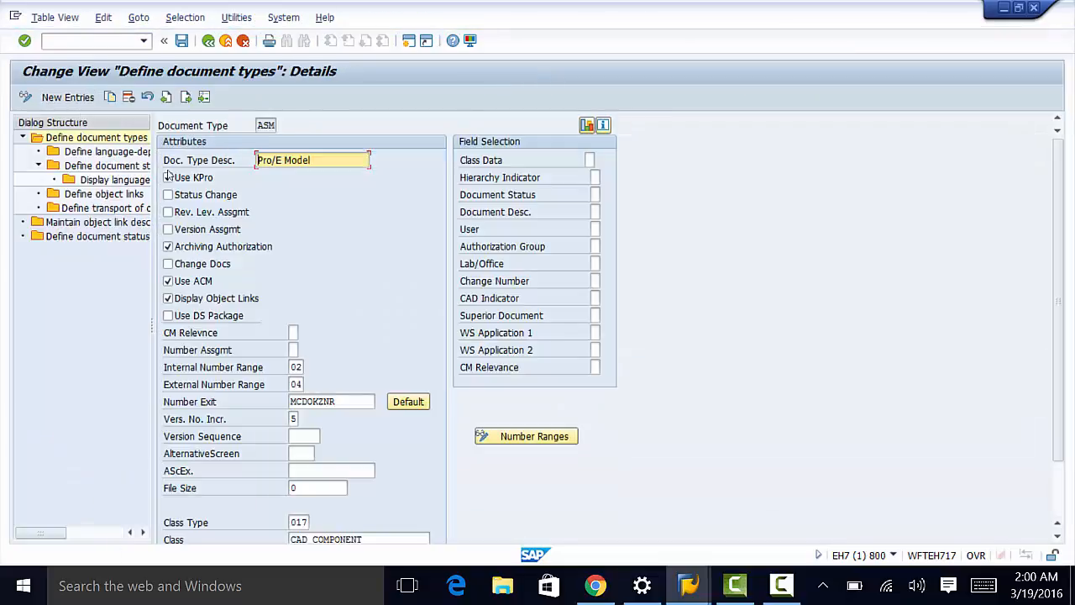
In the details of document type ASM, enable Use KPro, Change Docs and Version Assgmt, and return to the document type overview.
left_click(185, 179)
left_click(168, 267)
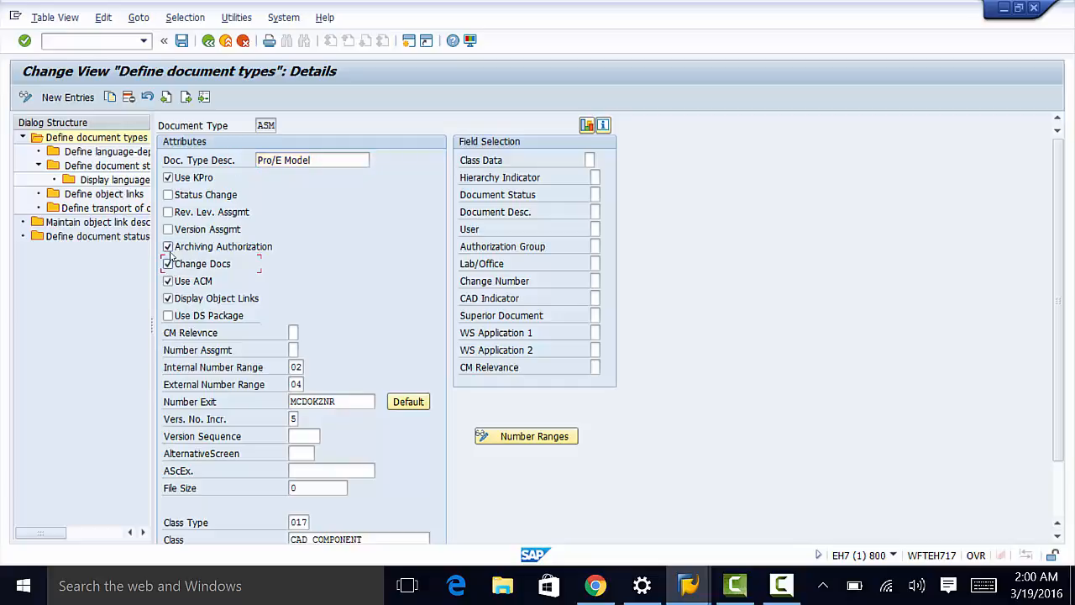
left_click(168, 230)
left_click(207, 41)
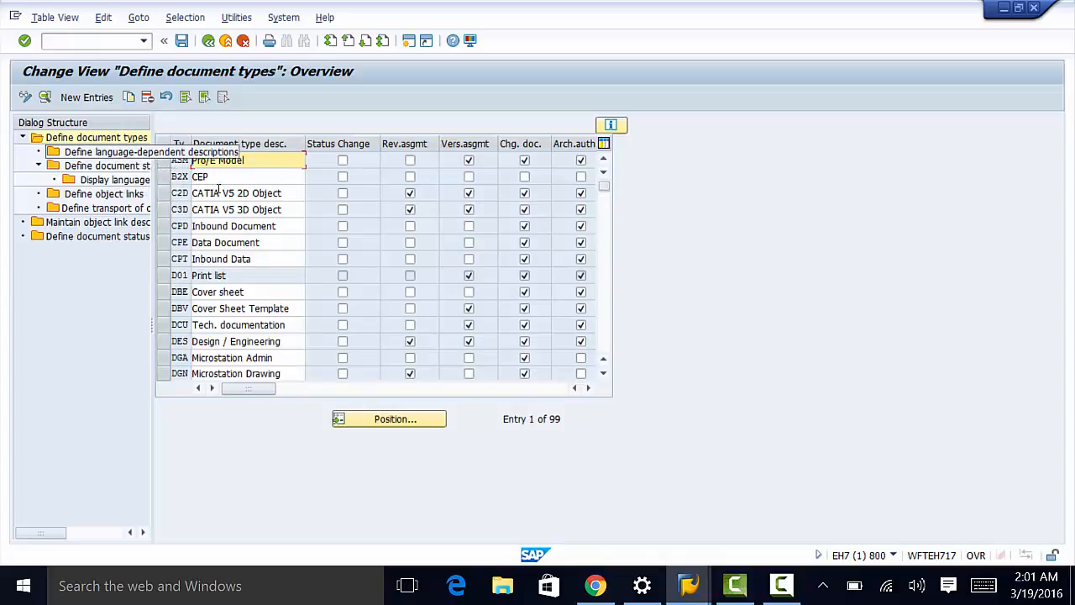
Start a new document type entry and discard it without filling it in.
left_click(70, 97)
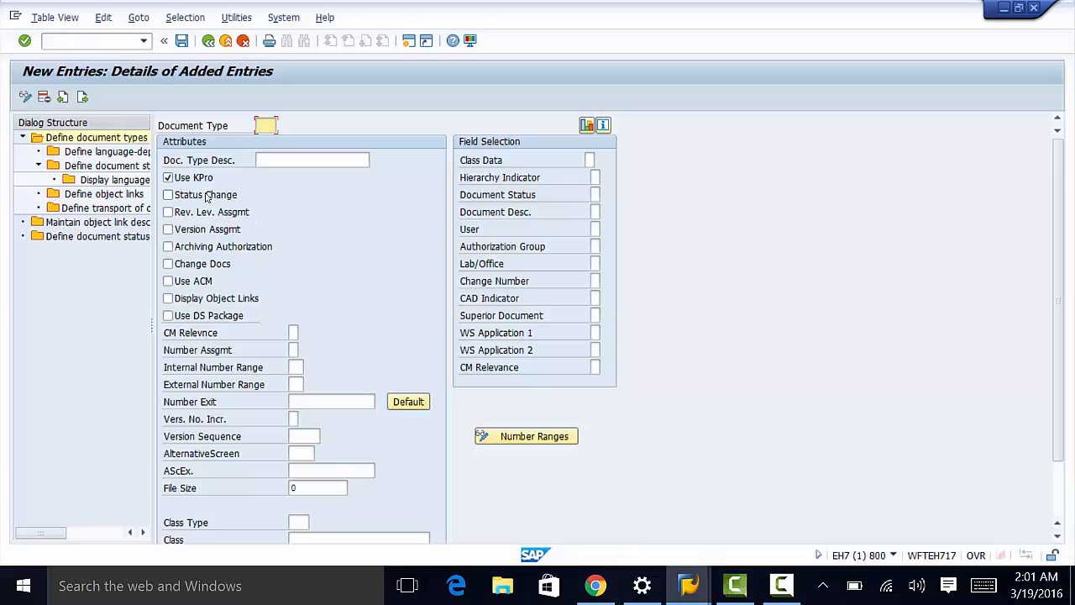
left_click(207, 41)
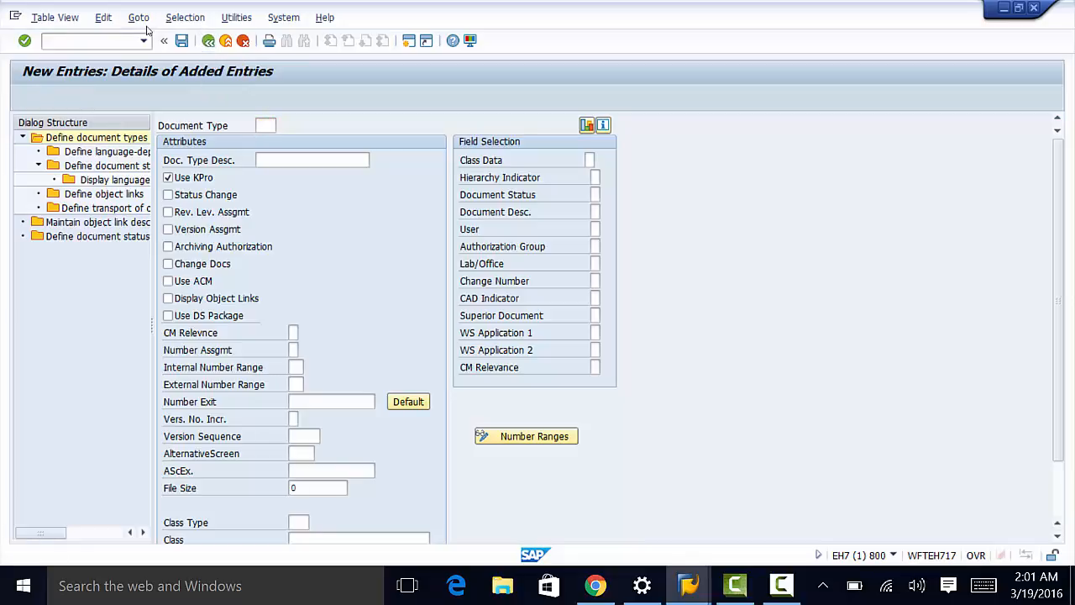
left_click(243, 40)
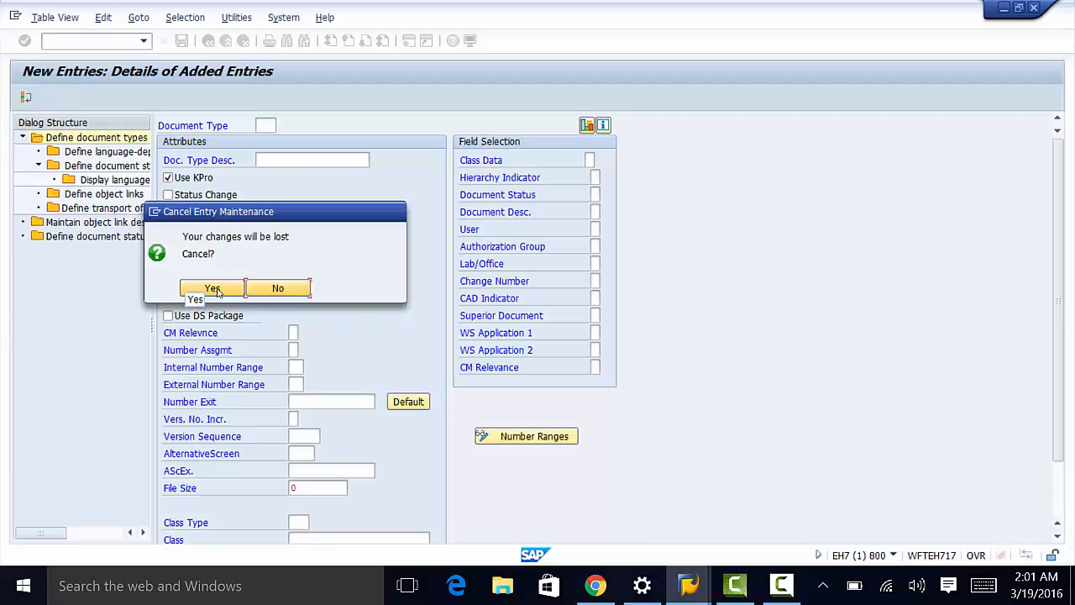
left_click(216, 289)
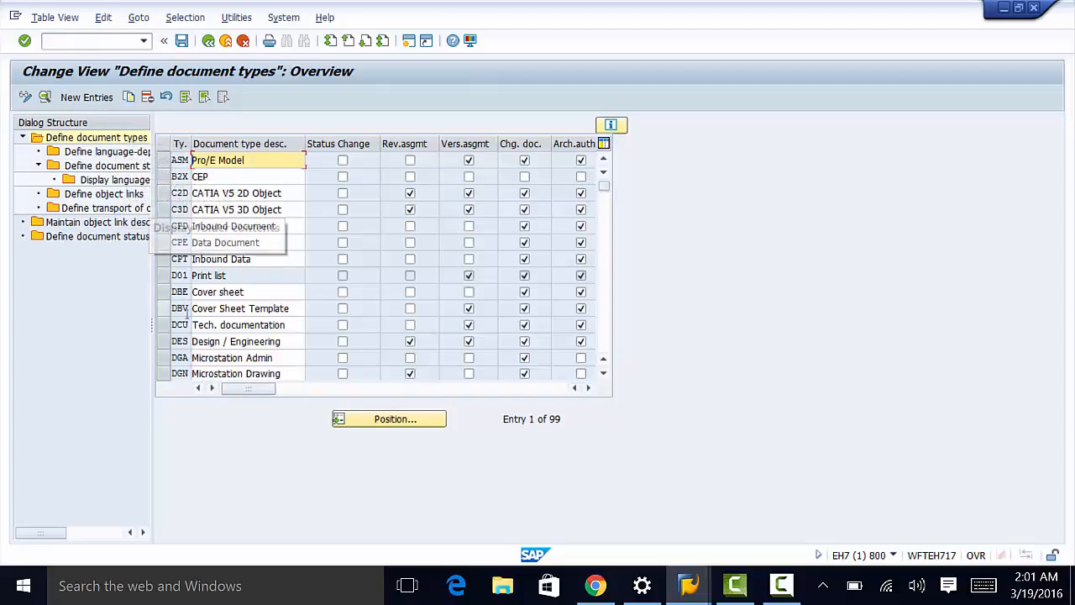
For document type DES, enable Release Flag and Object Check on the Work Request status, and return to the document type overview.
left_click(163, 341)
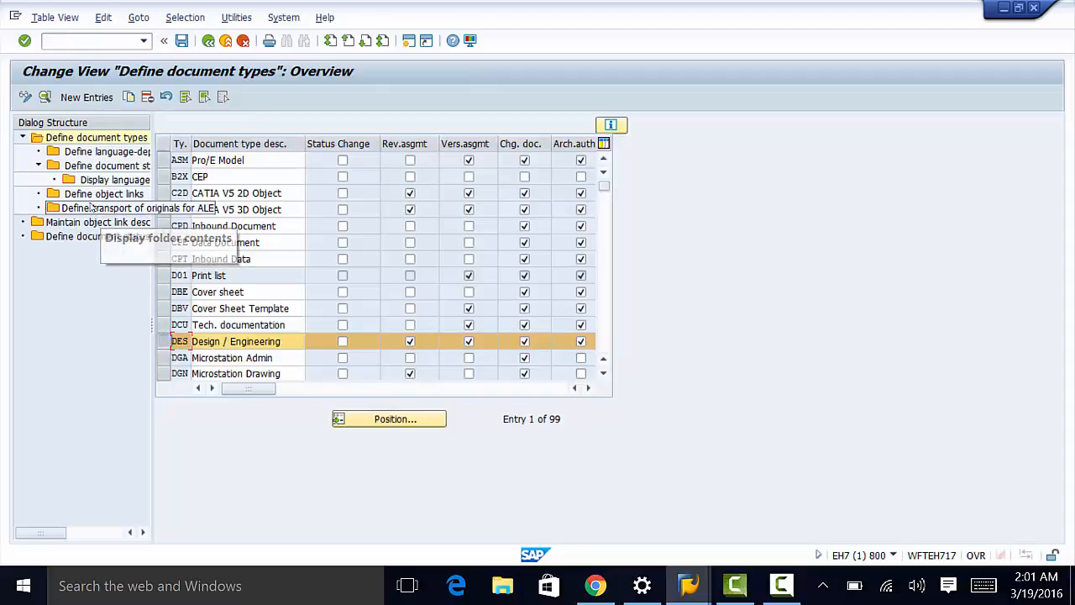
double_click(107, 167)
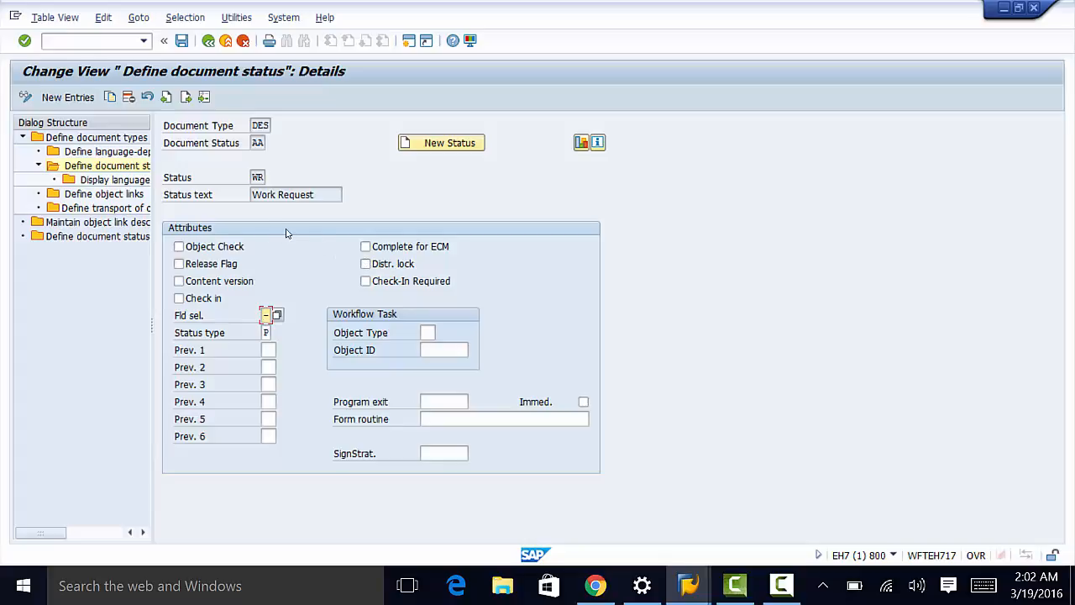
left_click(180, 263)
left_click(179, 247)
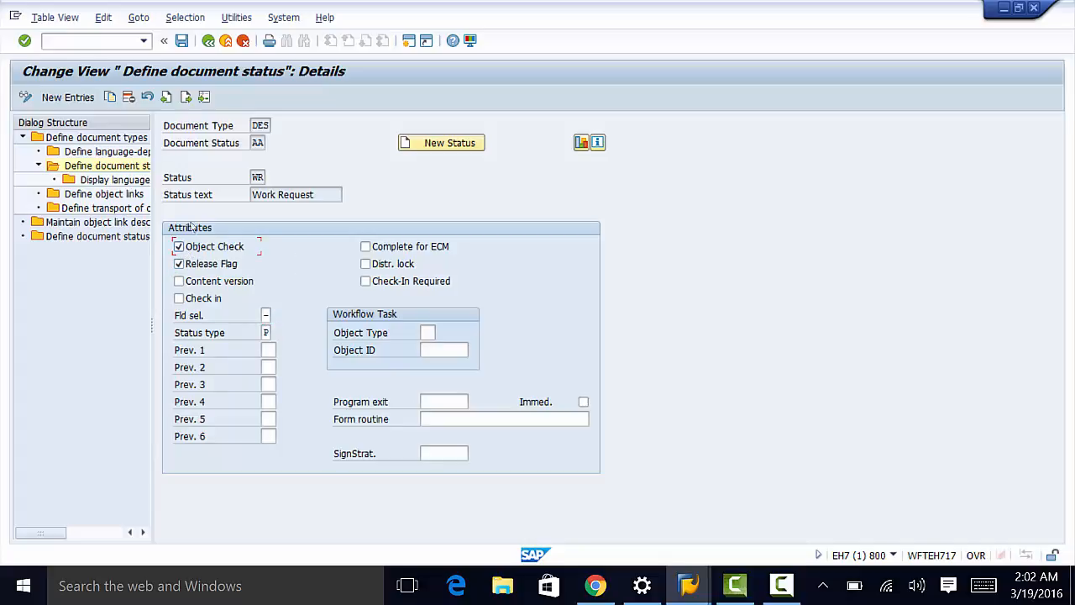
left_click(207, 41)
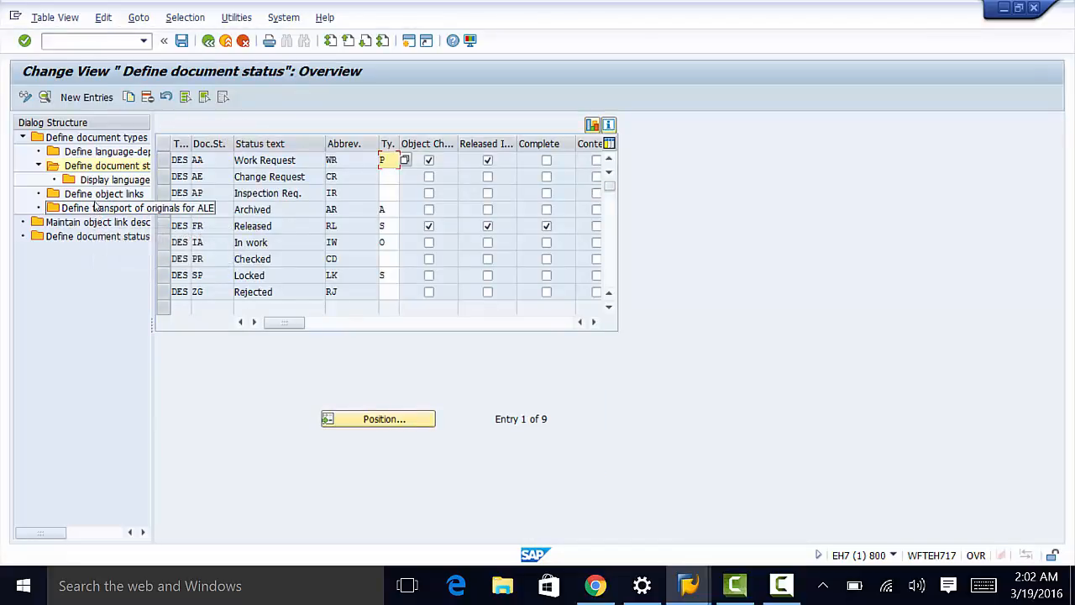
left_click(210, 46)
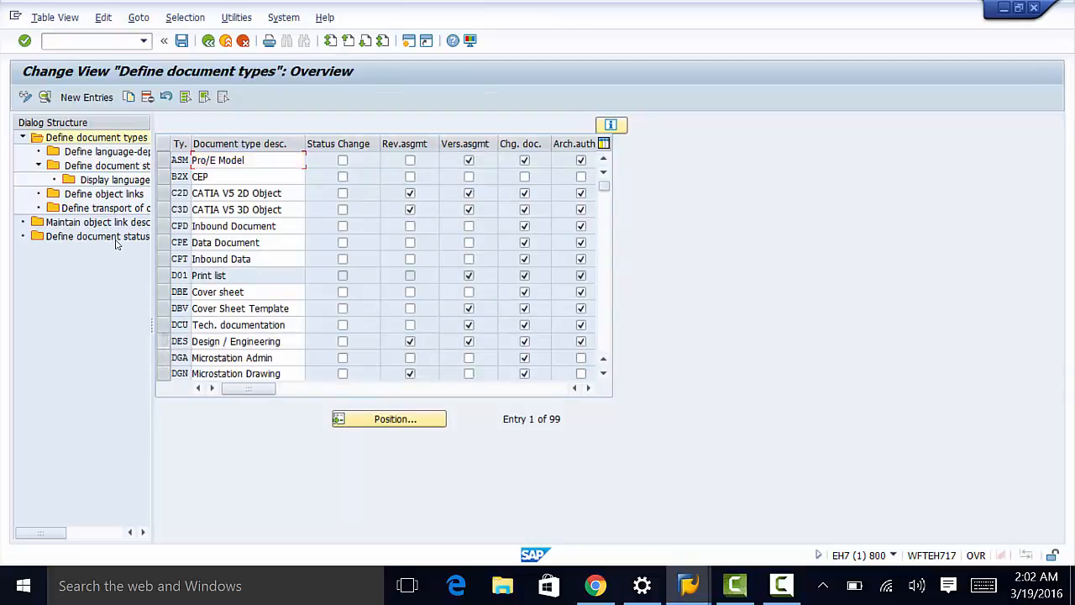
View the object links defined for document type DES and the blank form for a new object link.
left_click(163, 341)
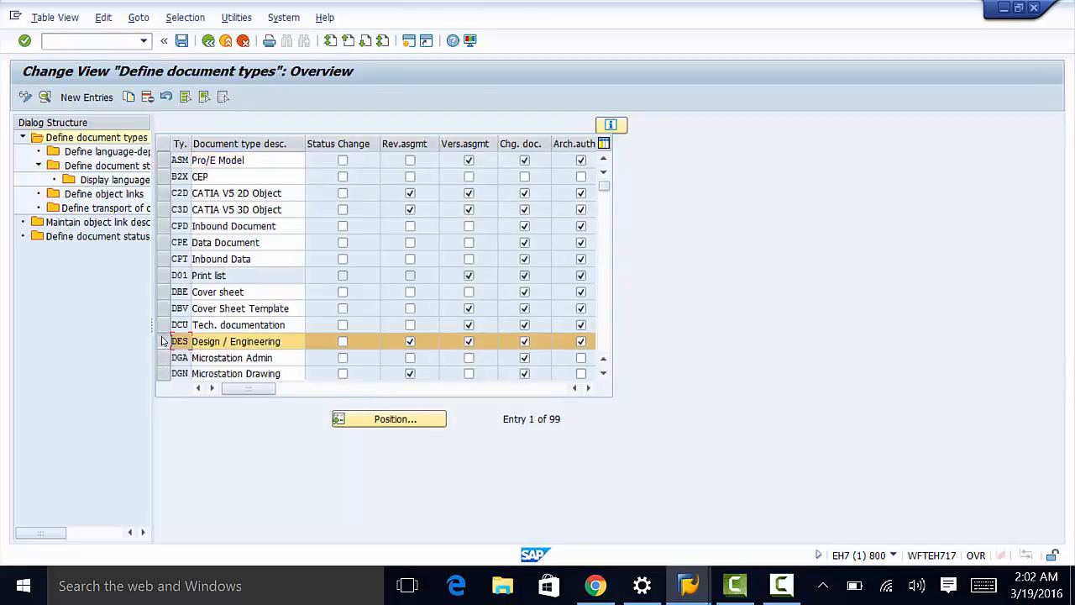
left_click(104, 194)
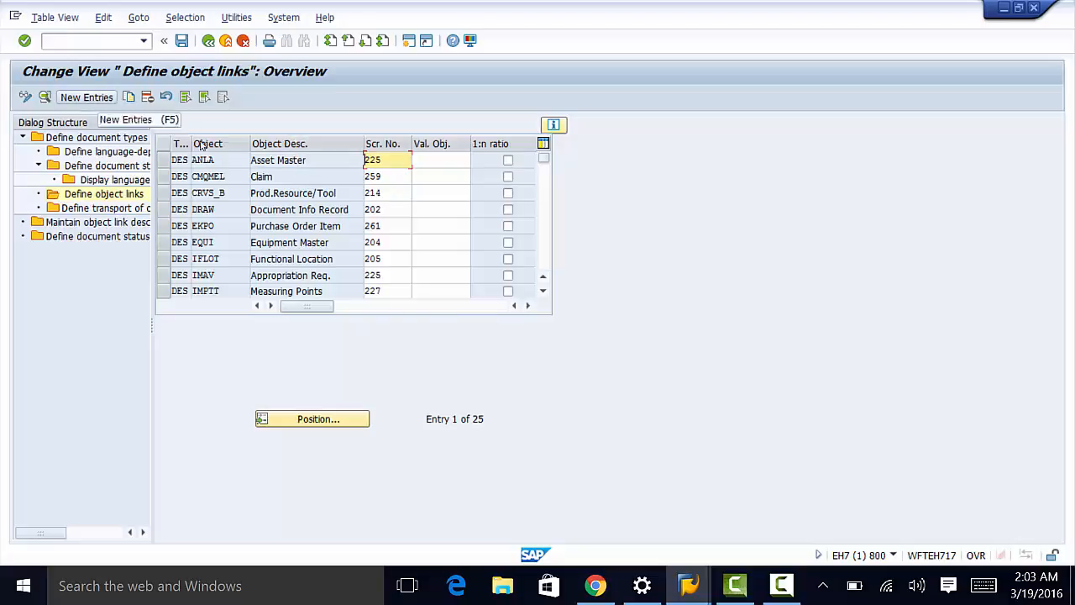
left_click(99, 98)
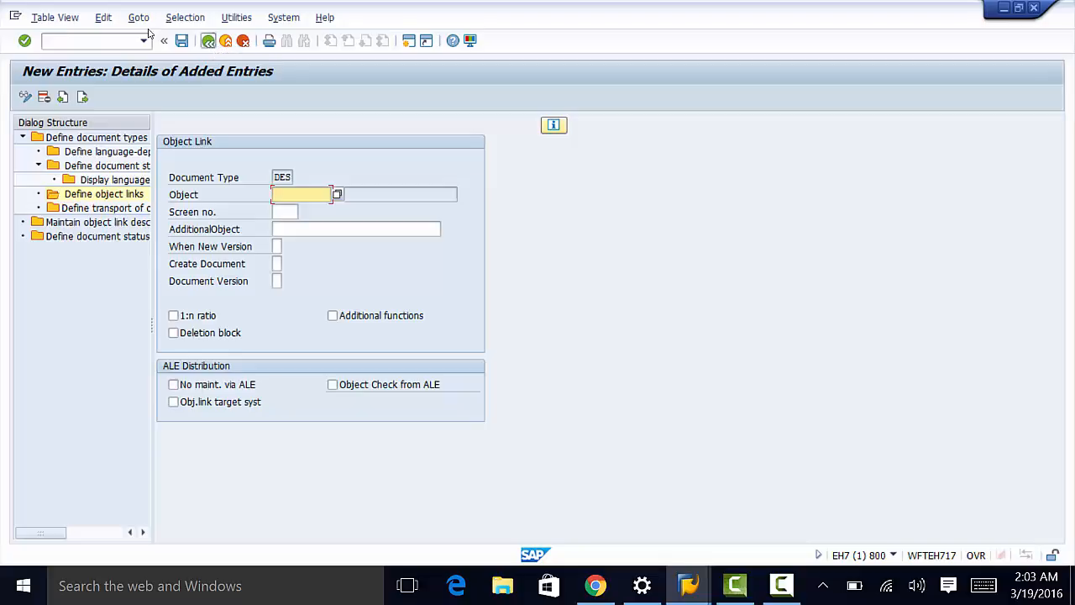
left_click(208, 41)
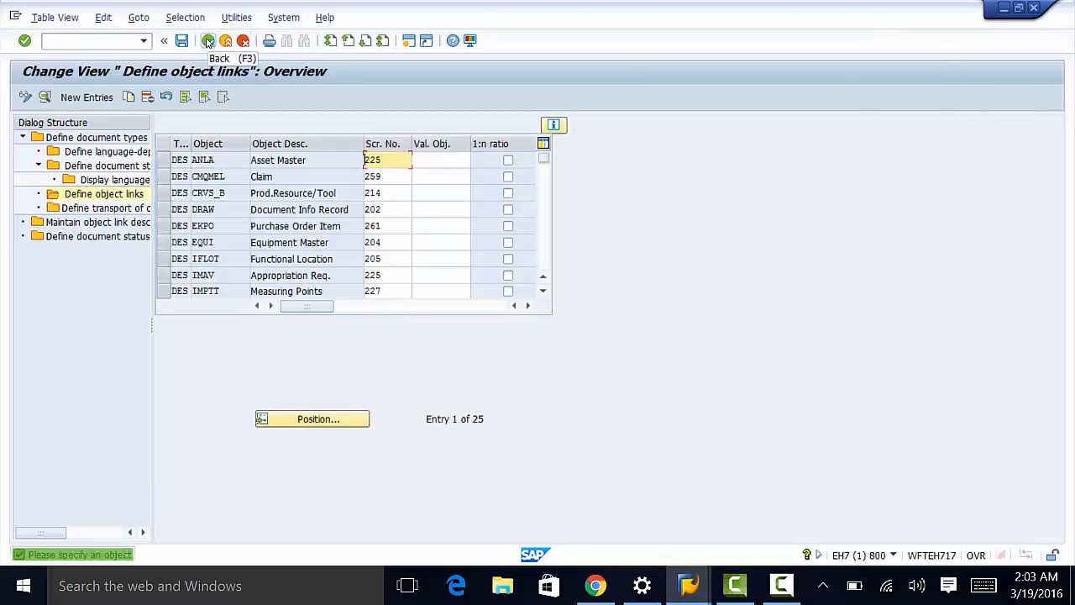
Leave the document type definitions without saving the changes.
left_click(208, 41)
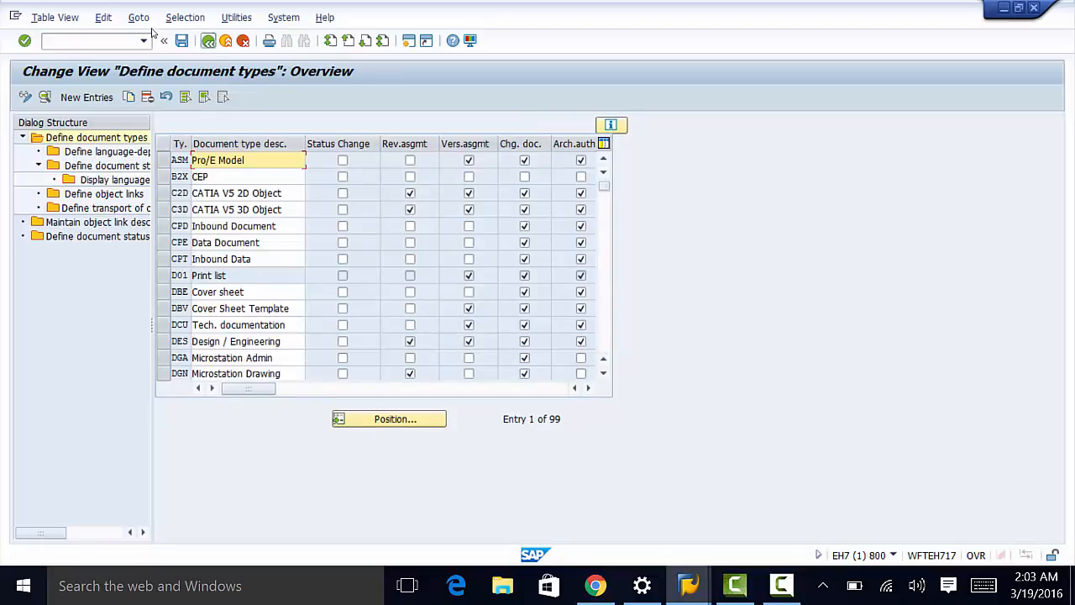
key("F3")
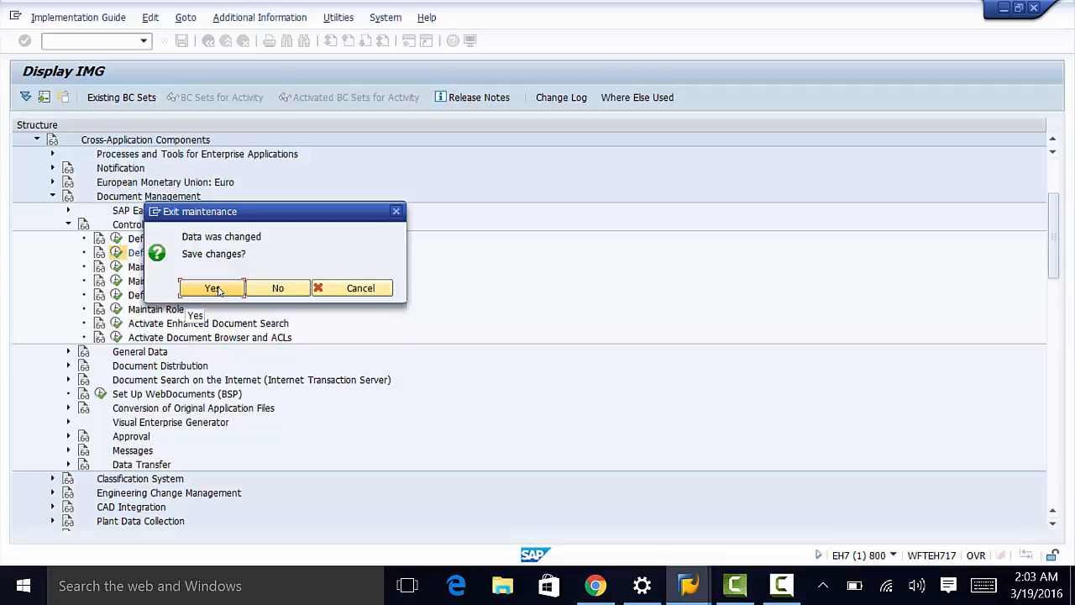
left_click(267, 288)
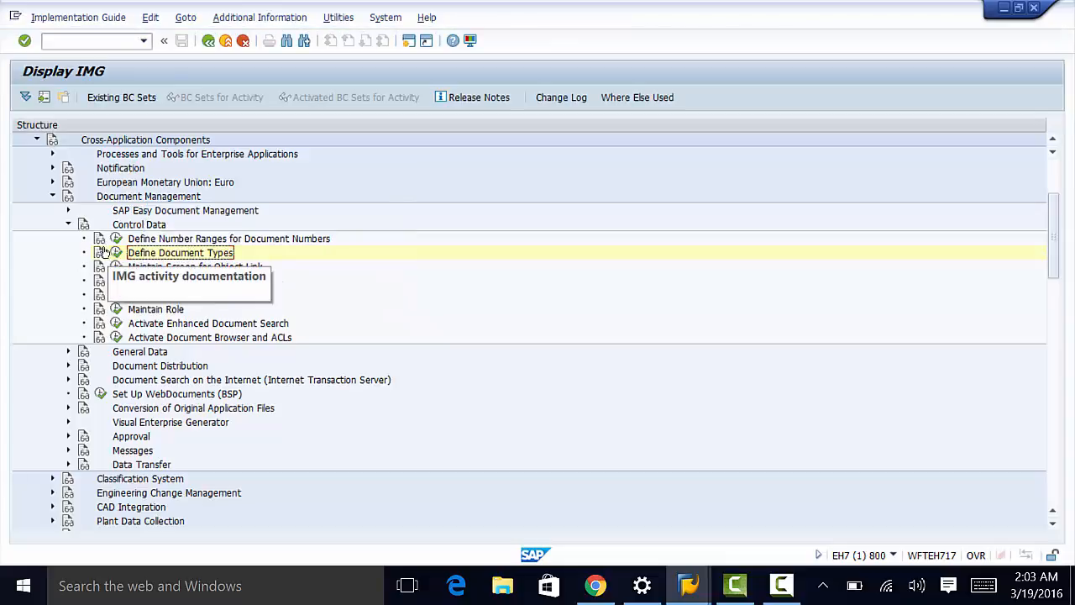
Execute Maintain Storage System under Document Management, General Data, Settings for Storage Systems.
left_click(68, 225)
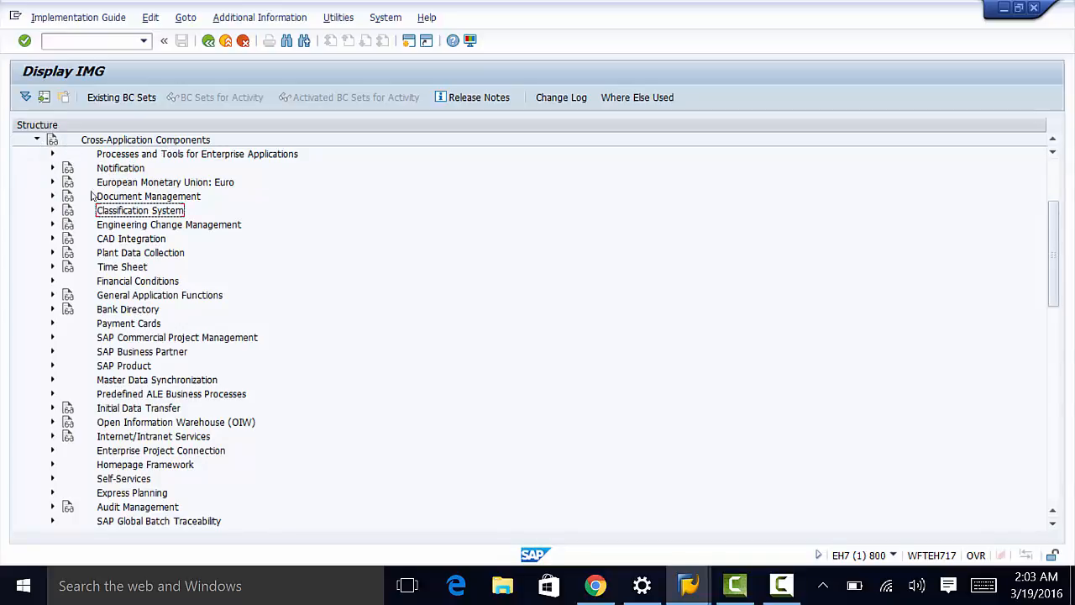
left_click(52, 197)
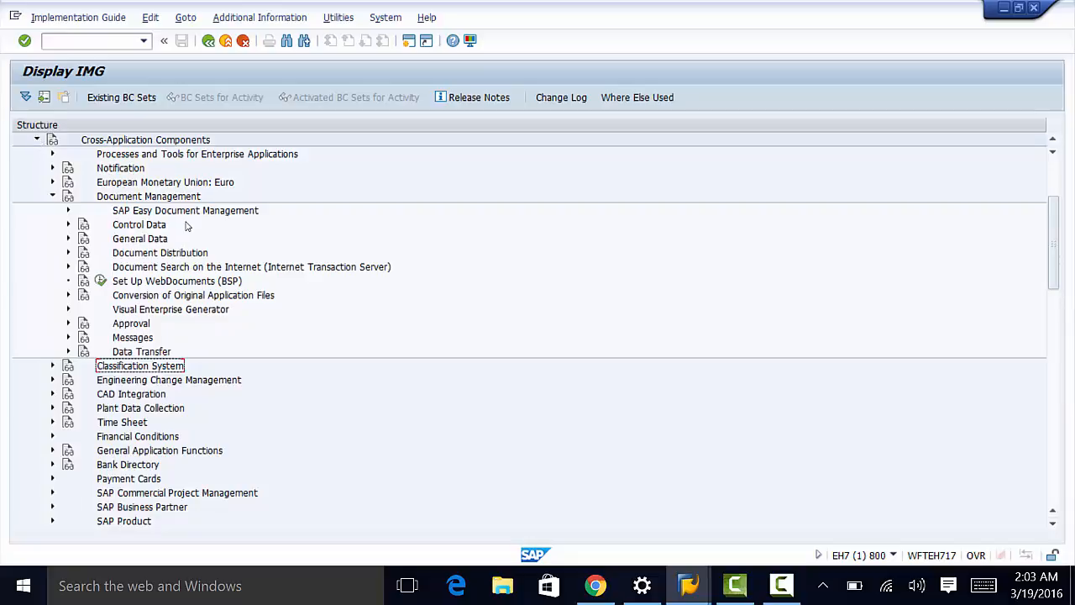
left_click(69, 238)
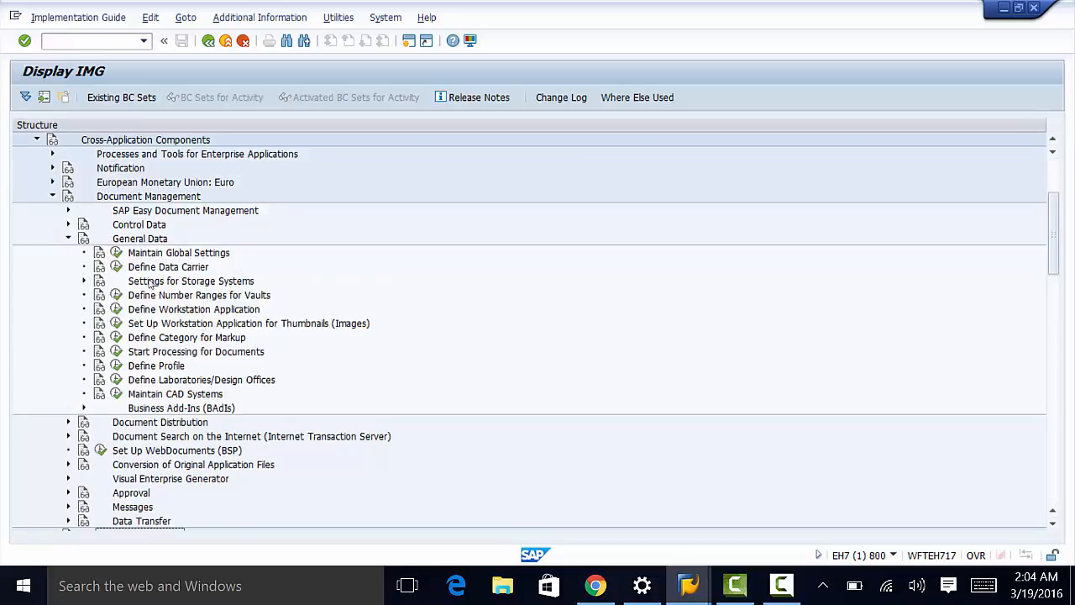
left_click(83, 281)
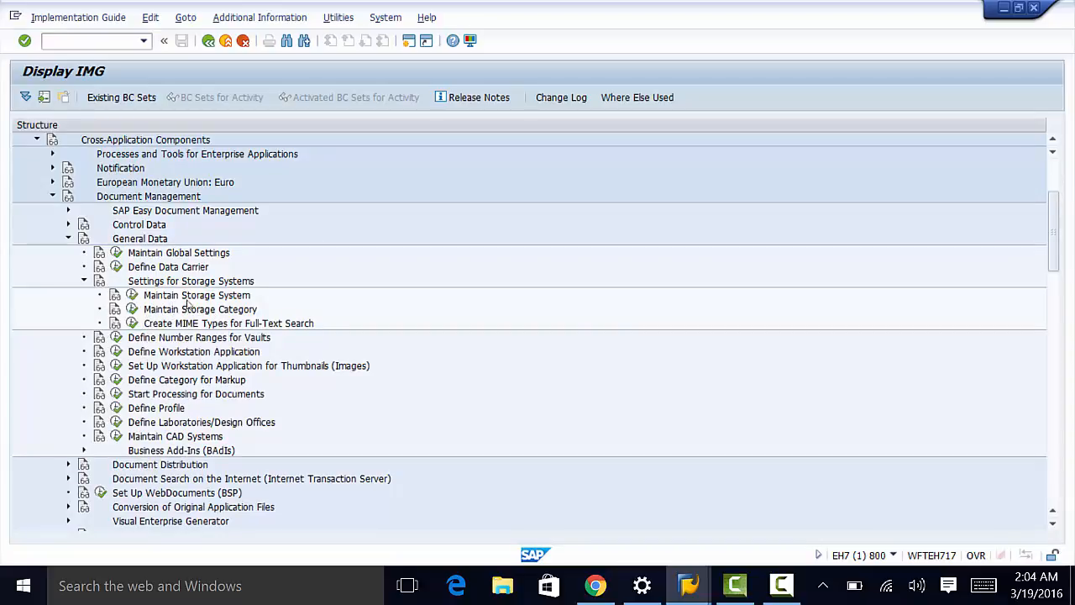
left_click(131, 298)
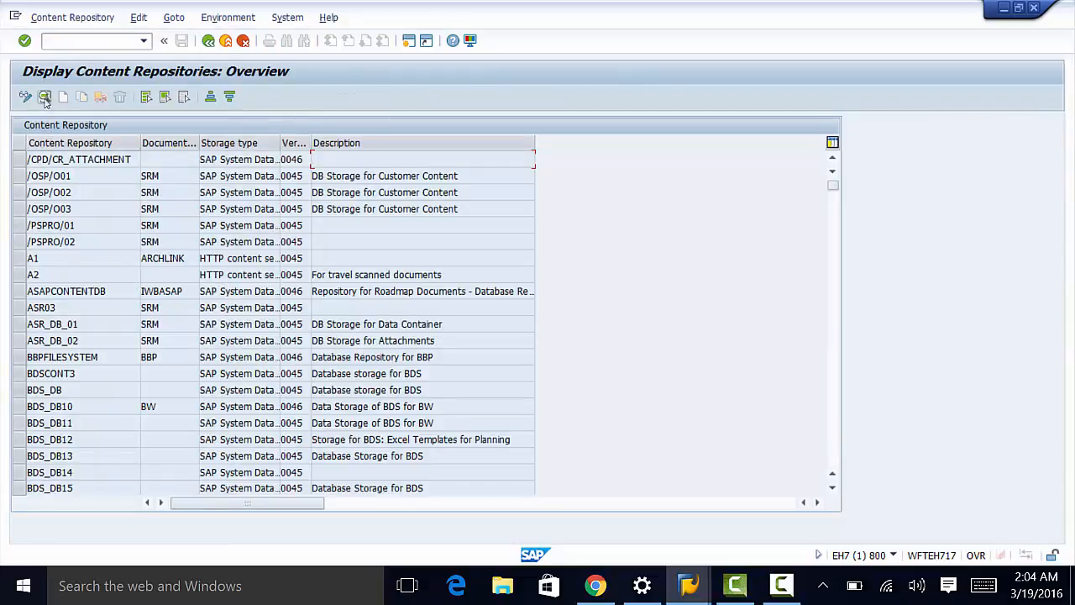
View the details of content repository /CPD/CR_ATTACHMENT, including the available storage types and content server versions.
left_click(45, 96)
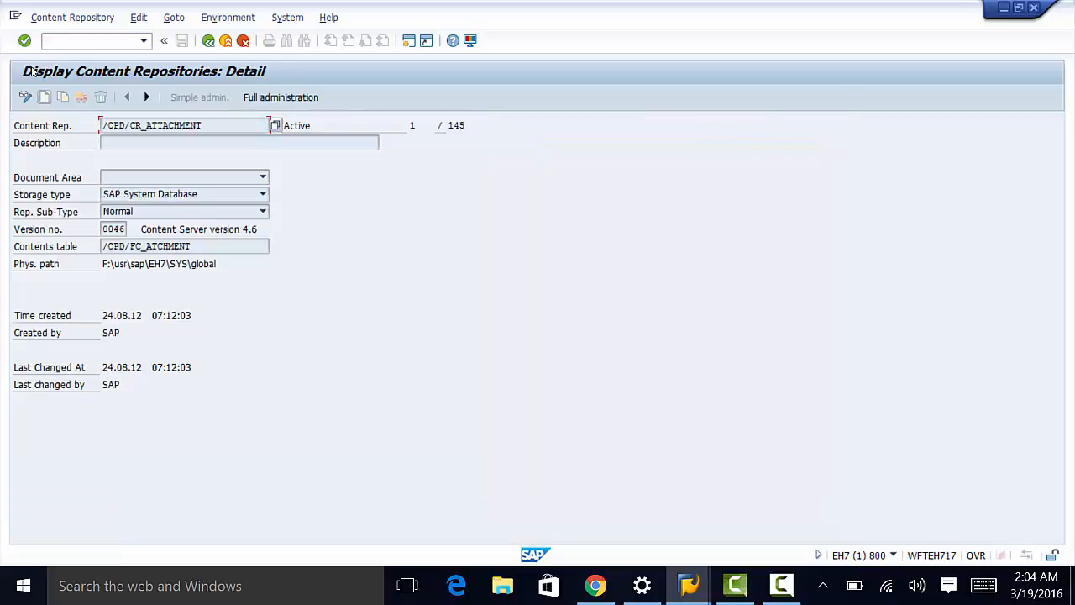
left_click(262, 196)
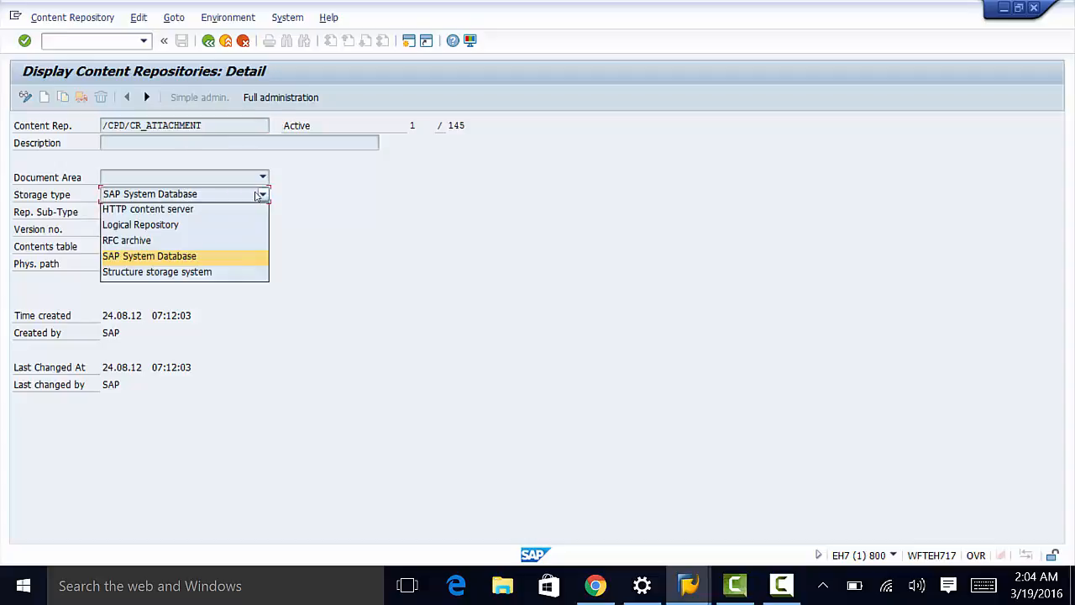
left_click(183, 141)
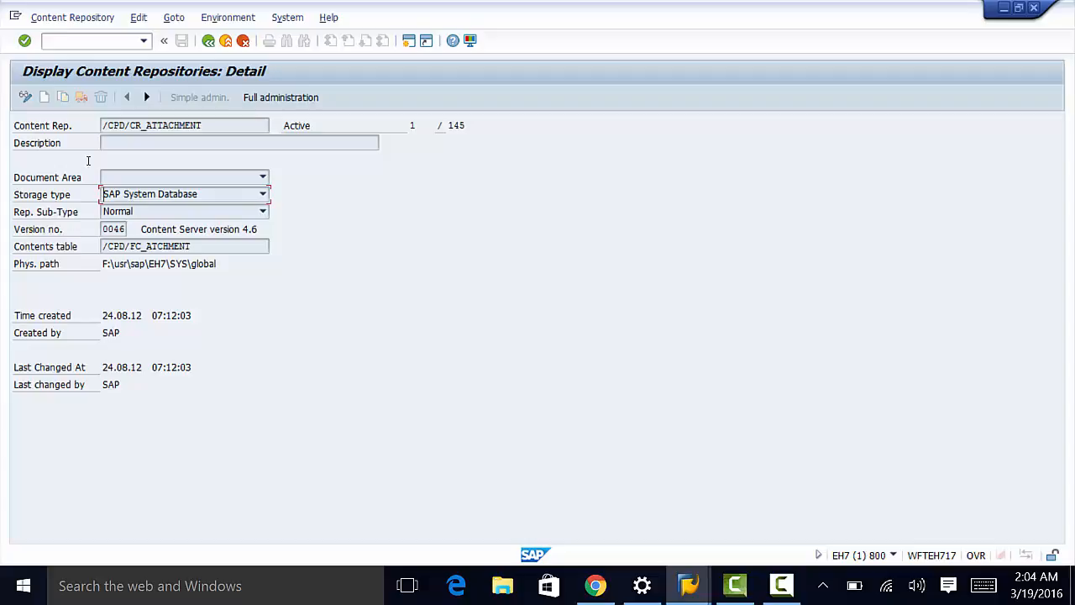
left_click(120, 230)
left_click(133, 230)
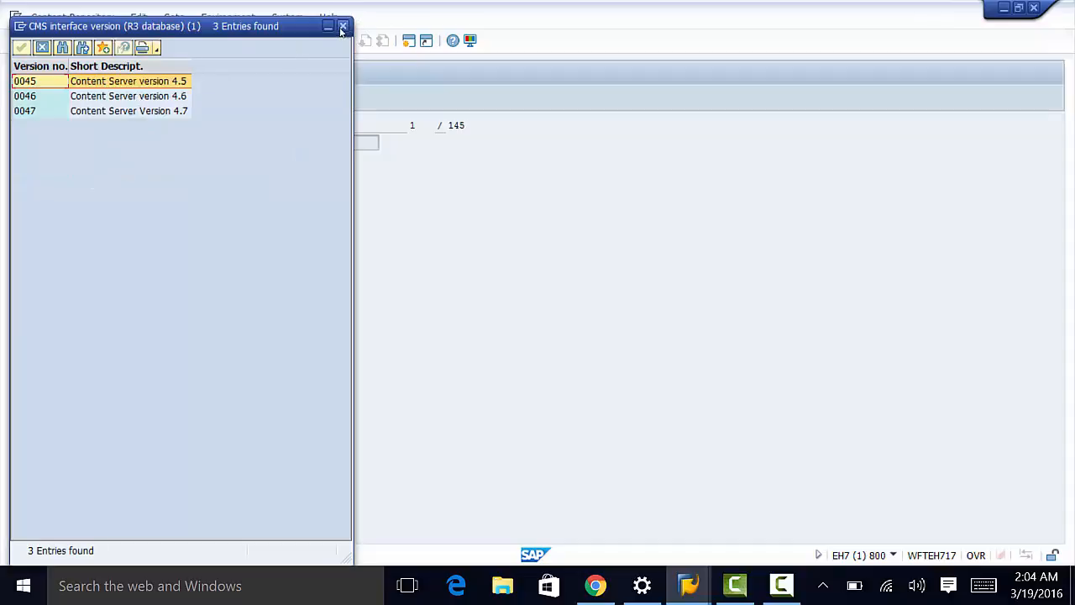
double_click(126, 96)
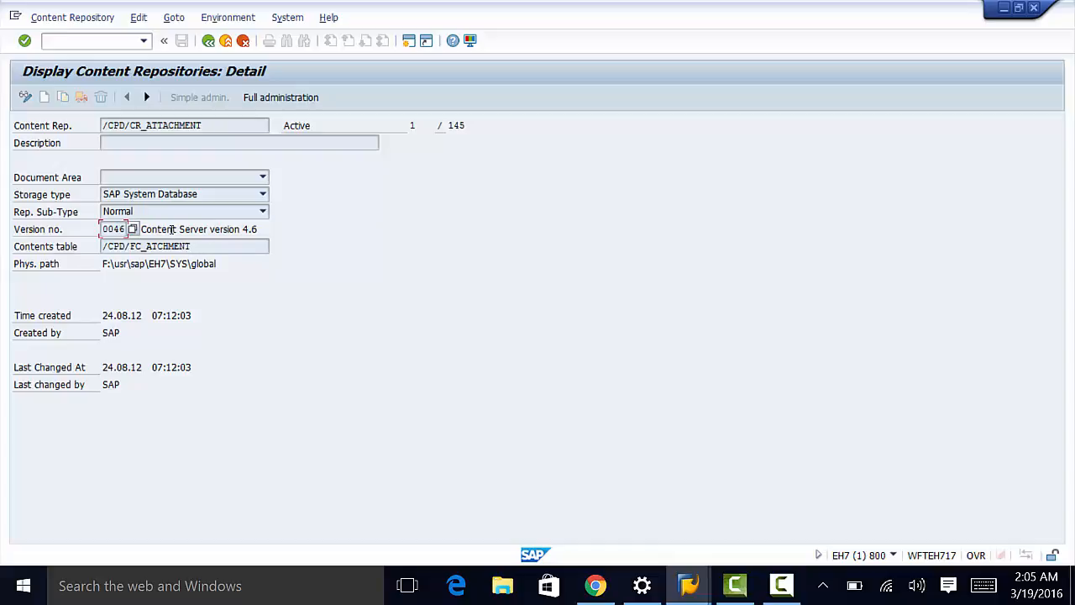
Leave the content repository details and execute Maintain Storage Category under Settings for Storage Systems, acknowledging the cross-client notice.
left_click(208, 42)
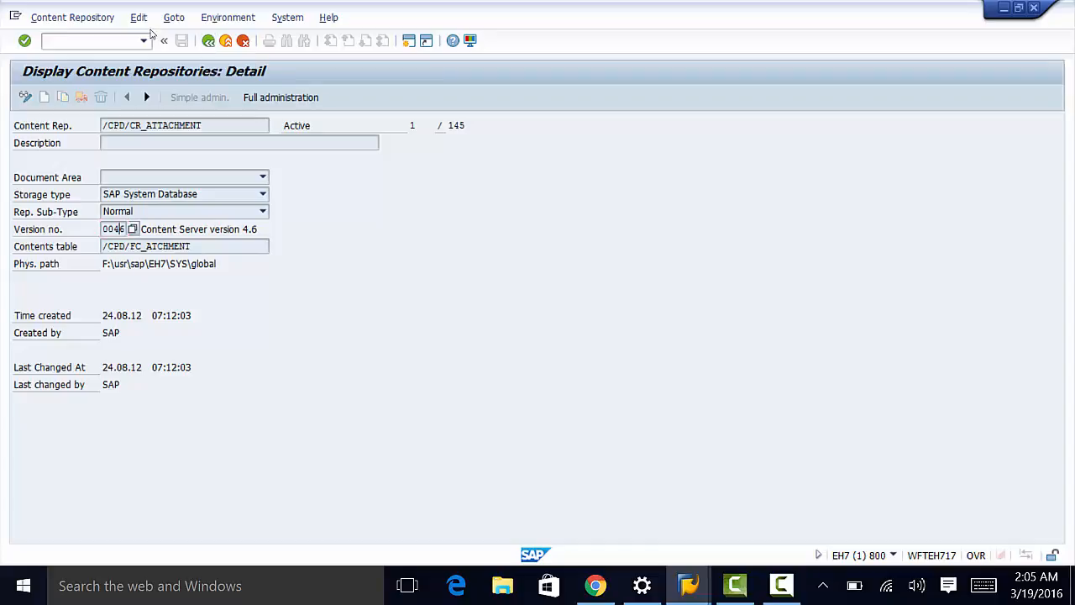
left_click(209, 41)
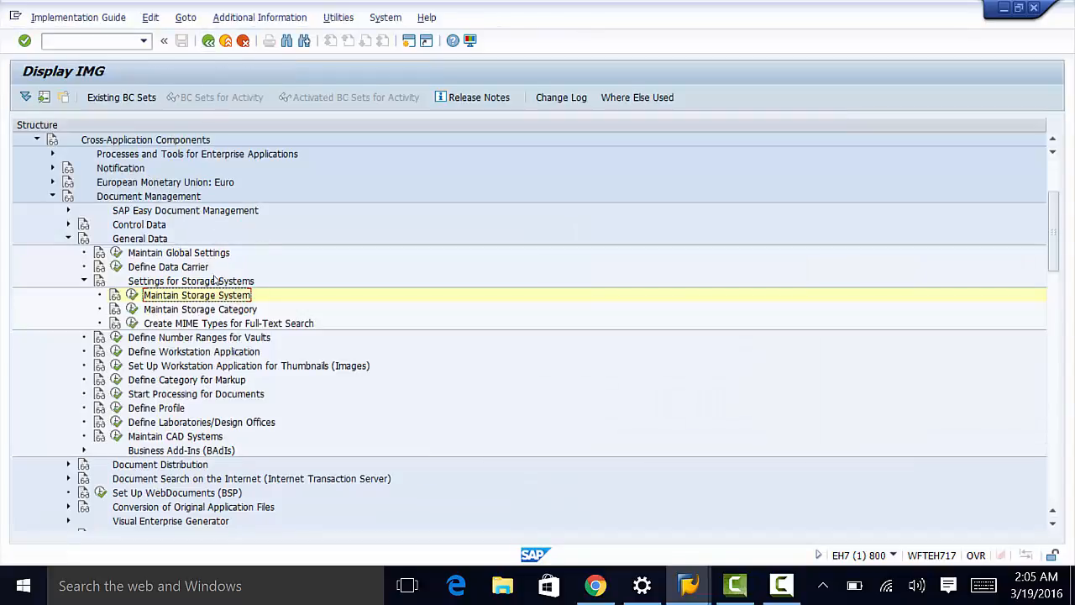
left_click(132, 309)
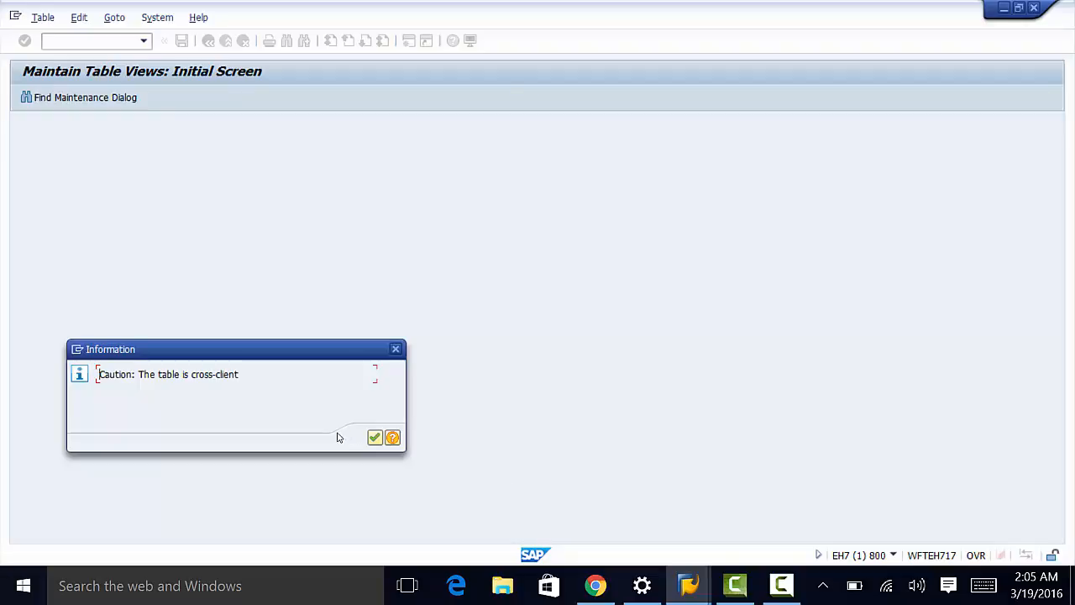
left_click(374, 437)
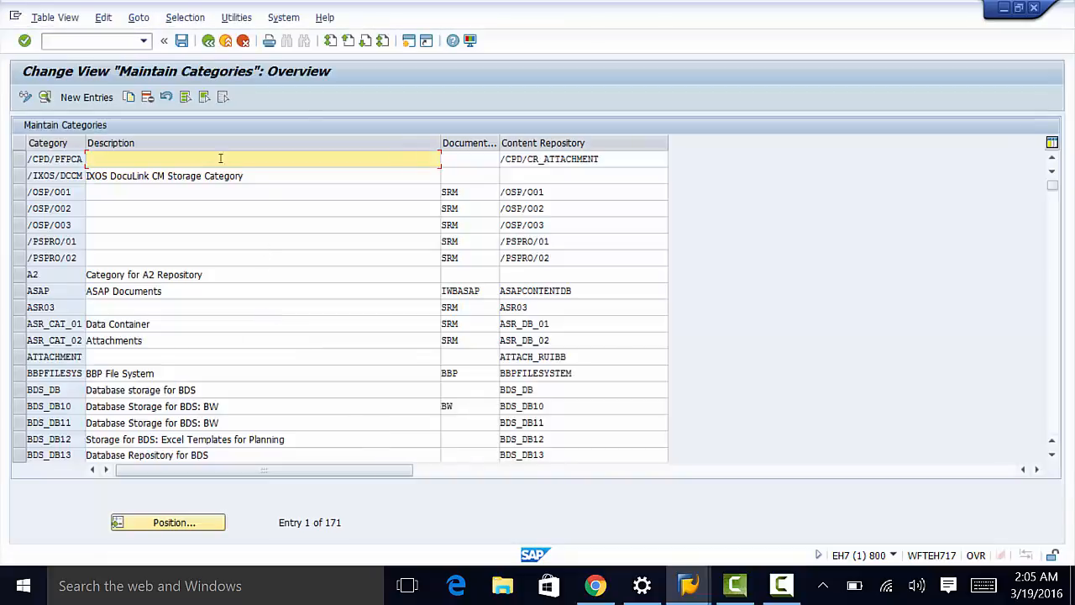
View the details of storage category /CPD/PFPCA and the selectable document areas, and return to the IMG structure without changes.
left_click(46, 97)
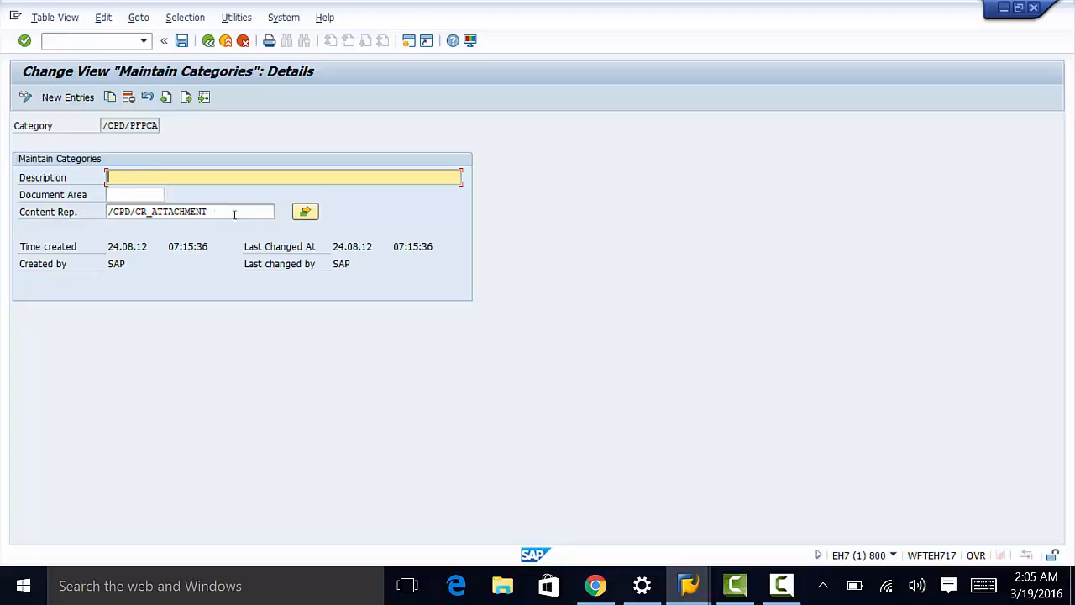
left_click(156, 194)
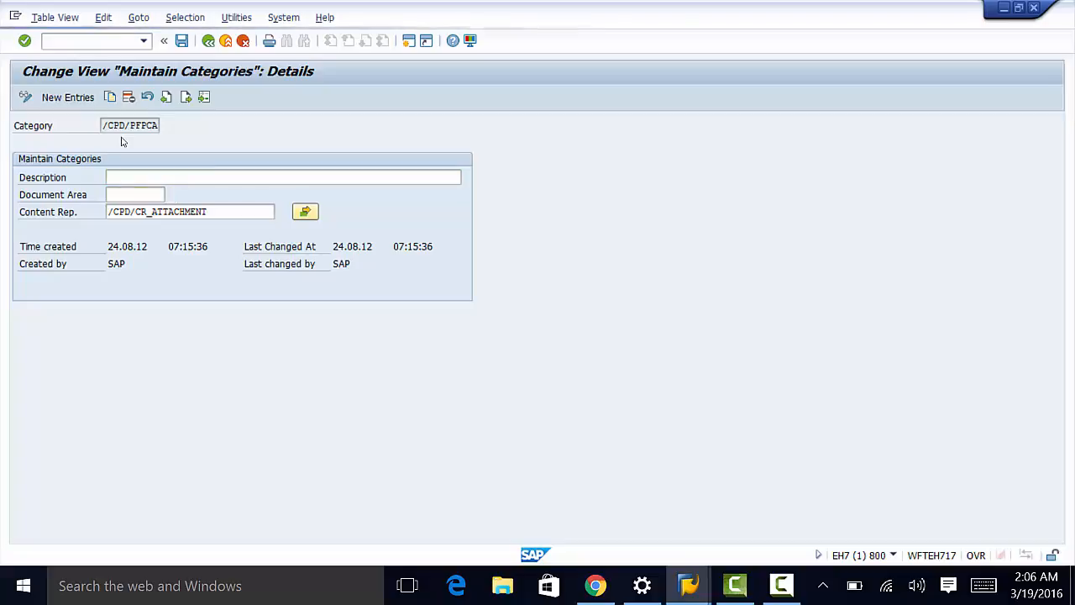
left_click(171, 194)
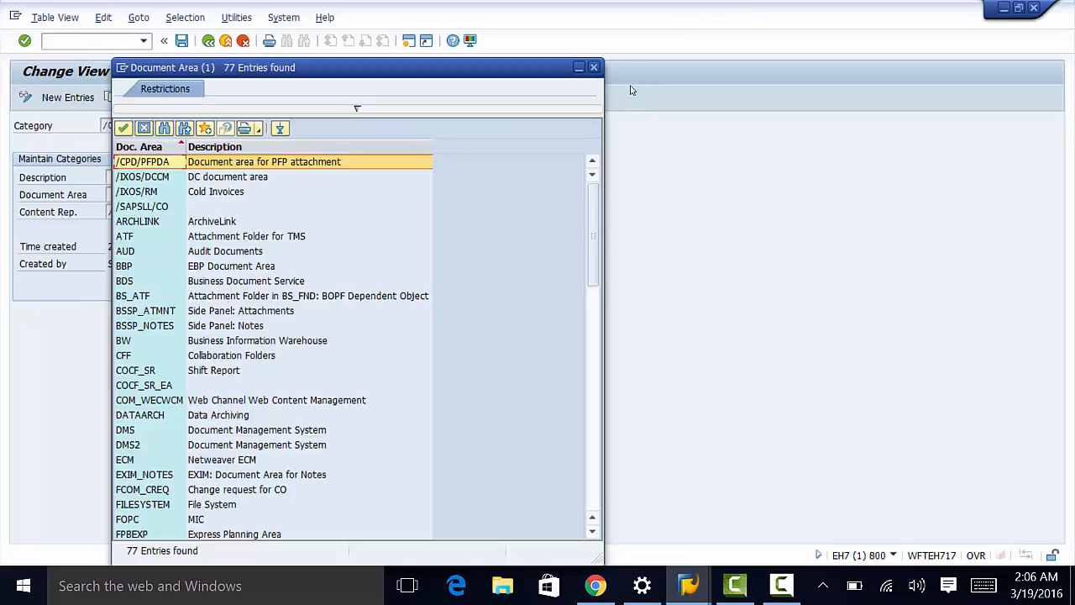
left_click(593, 67)
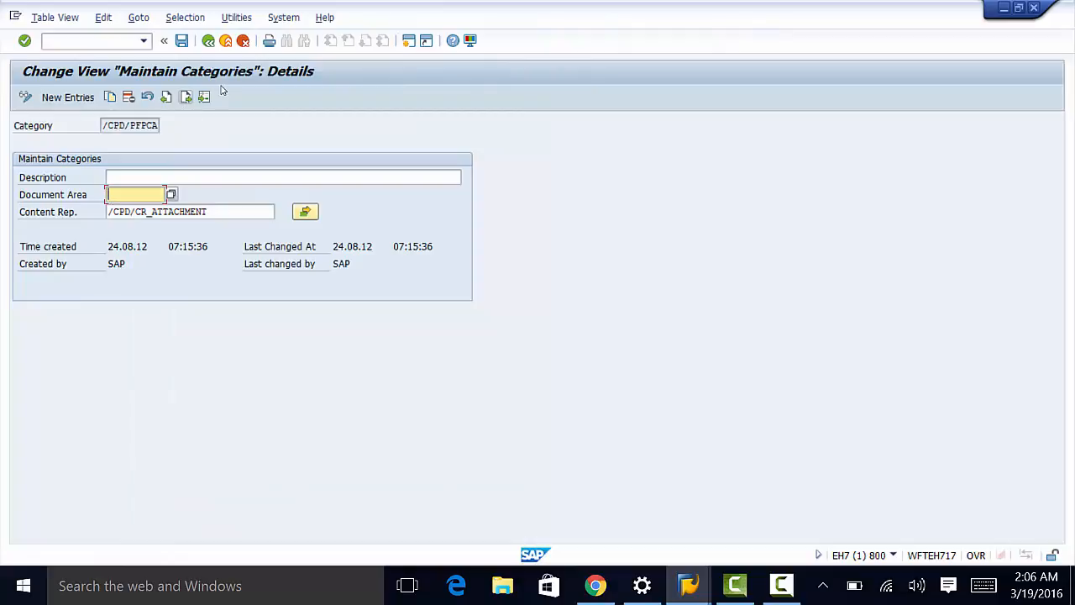
left_click(208, 40)
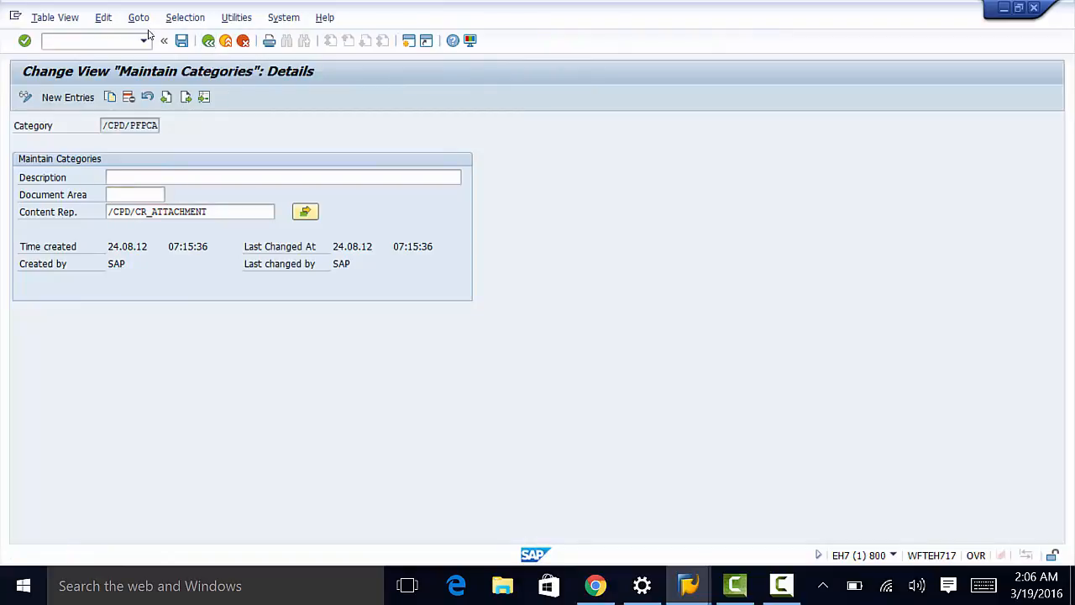
left_click(208, 40)
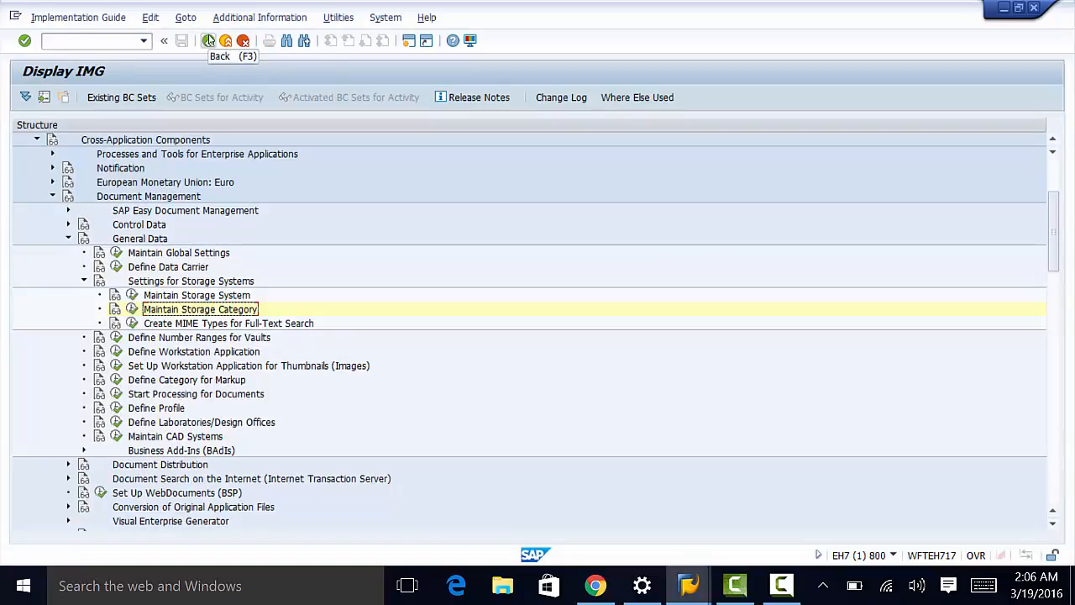
Execute Define Workstation Application under General Data and examine the start authorization settings of the listed applications.
left_click(116, 351)
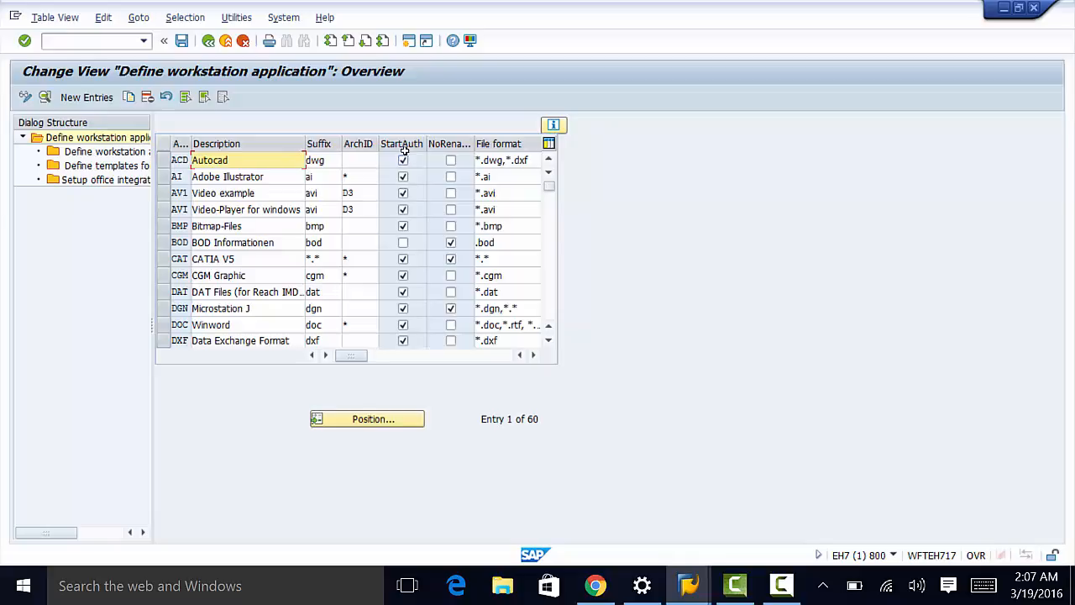
left_click(403, 227)
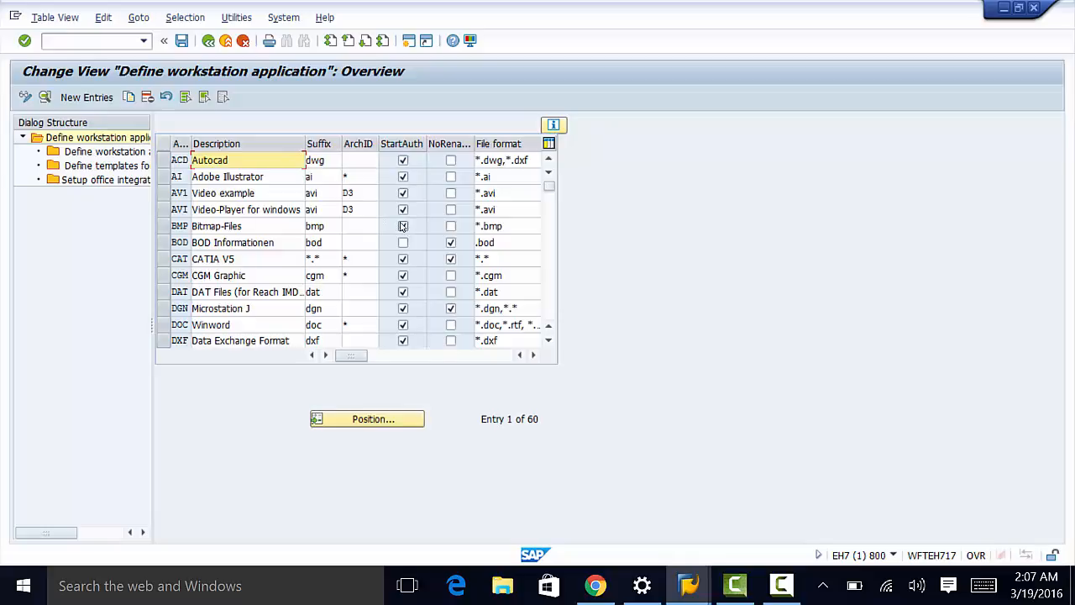